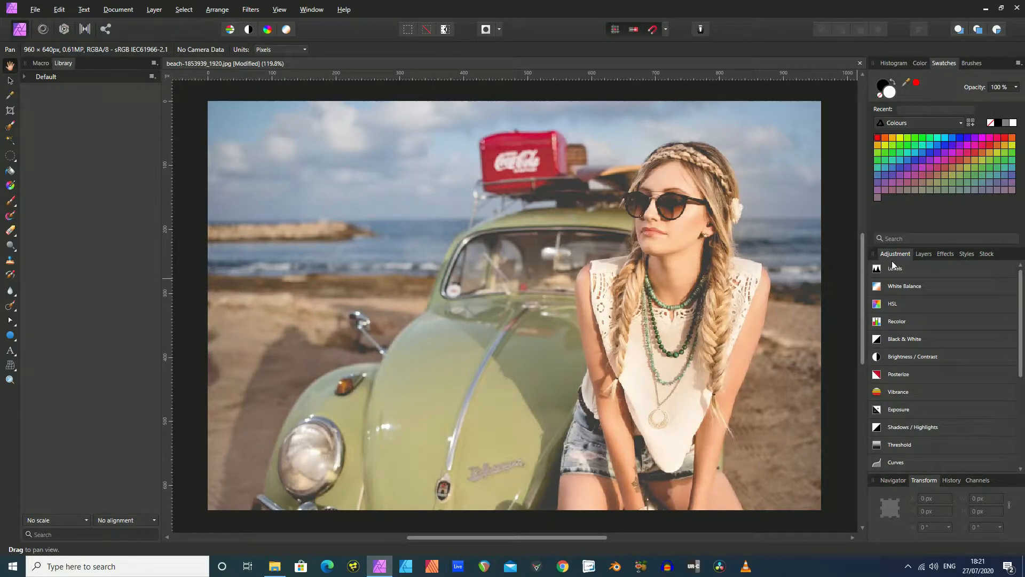
Add a Levels adjustment with the output black level at 6% and the output white level at 96%
left_click(879, 269)
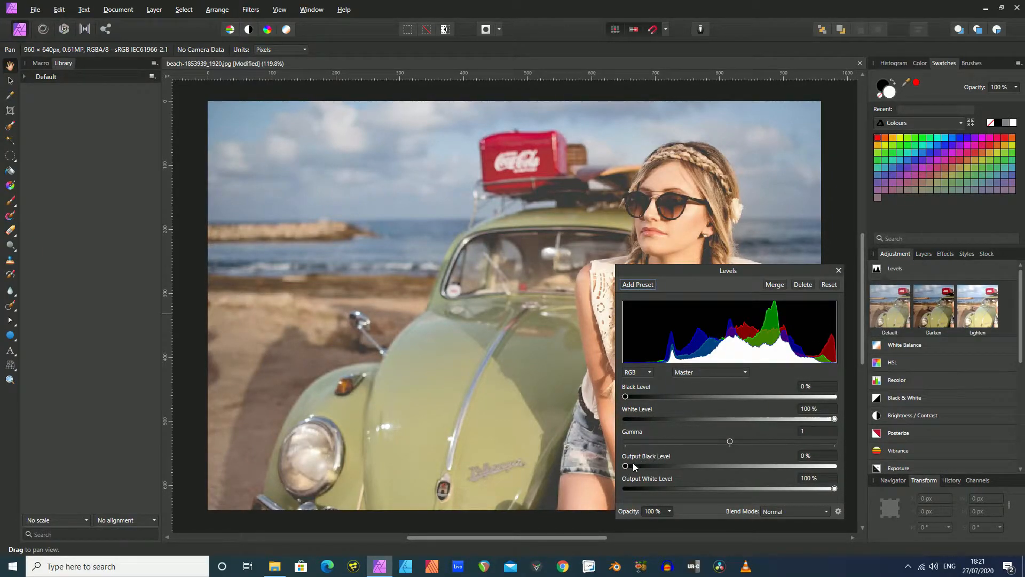
mouse_move(627, 468)
left_mouse_down()
mouse_move(655, 468)
mouse_move(639, 469)
left_mouse_up()
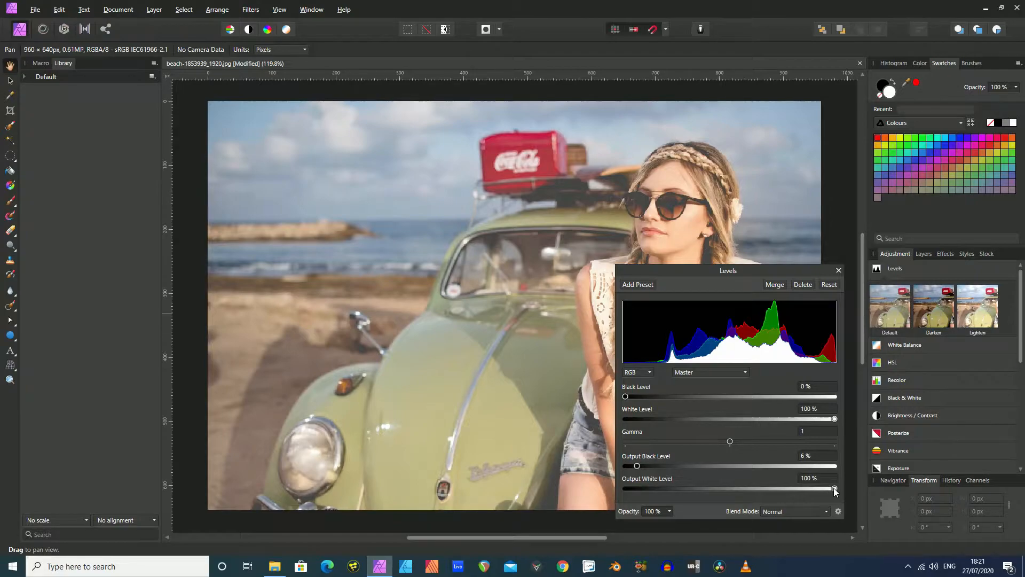
left_click_drag(835, 491, 828, 492)
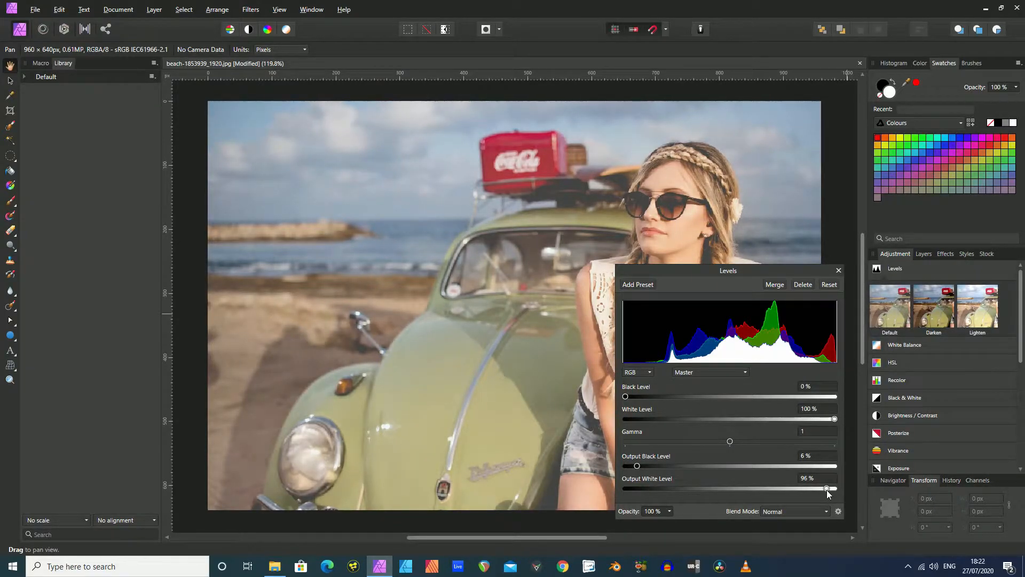
left_click(839, 270)
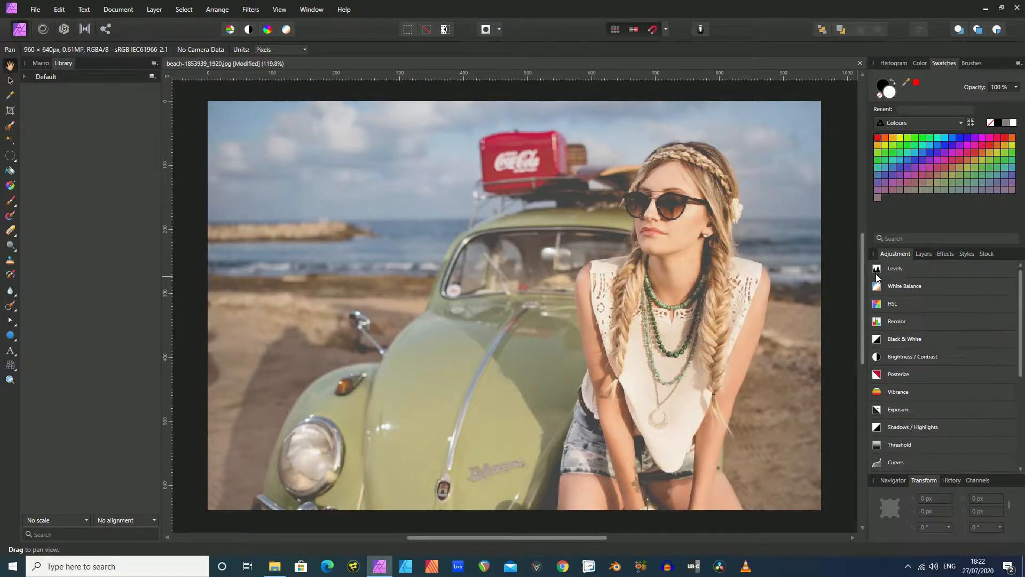
Add an HSL adjustment that slightly reduces the photo's overall saturation
left_click(876, 305)
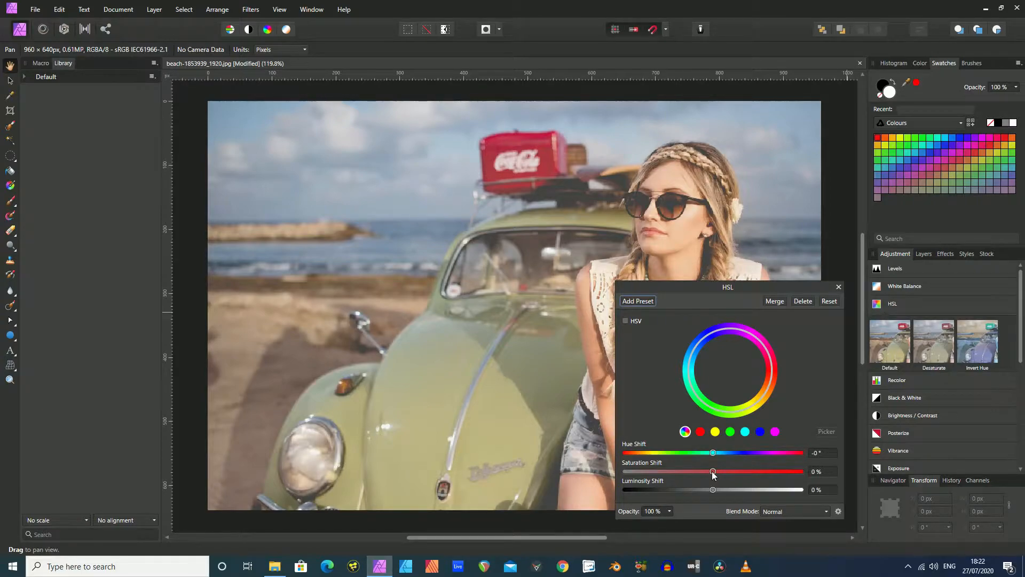
left_click_drag(712, 473, 705, 472)
left_click(838, 287)
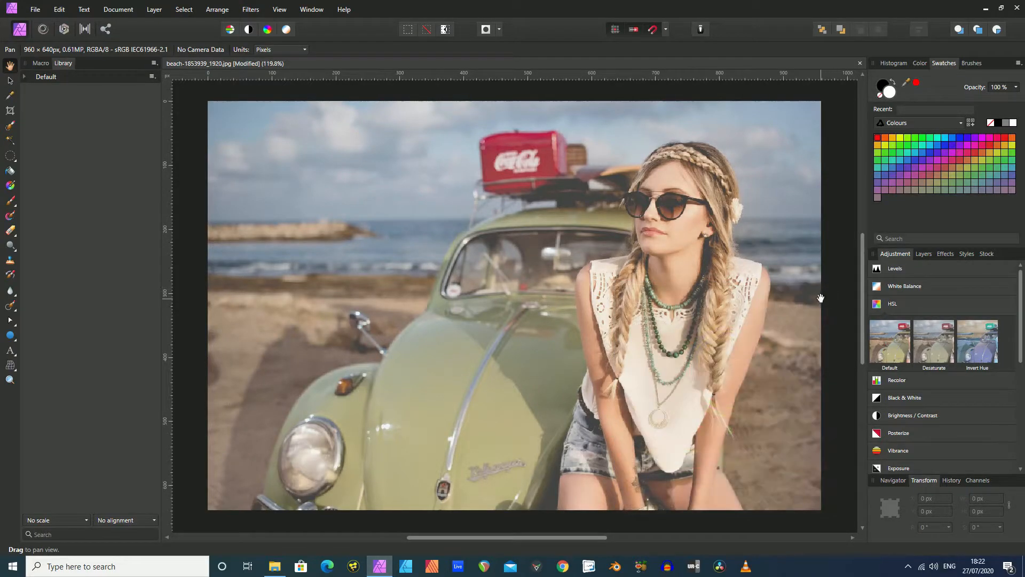
left_click(878, 307)
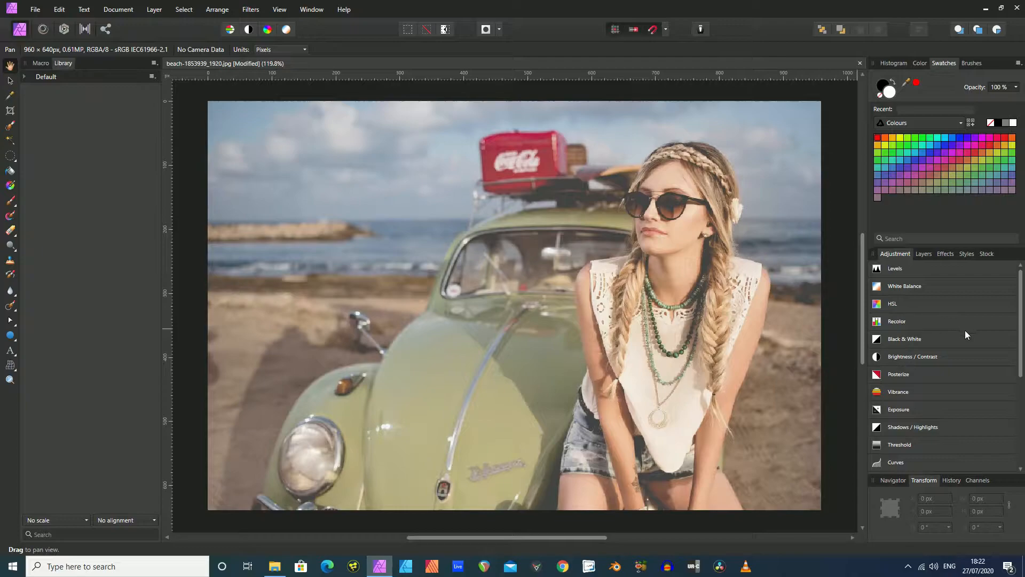
Add a Curves adjustment and raise the red channel's black point to just below the first horizontal grid line
left_click_drag(1021, 321, 1020, 370)
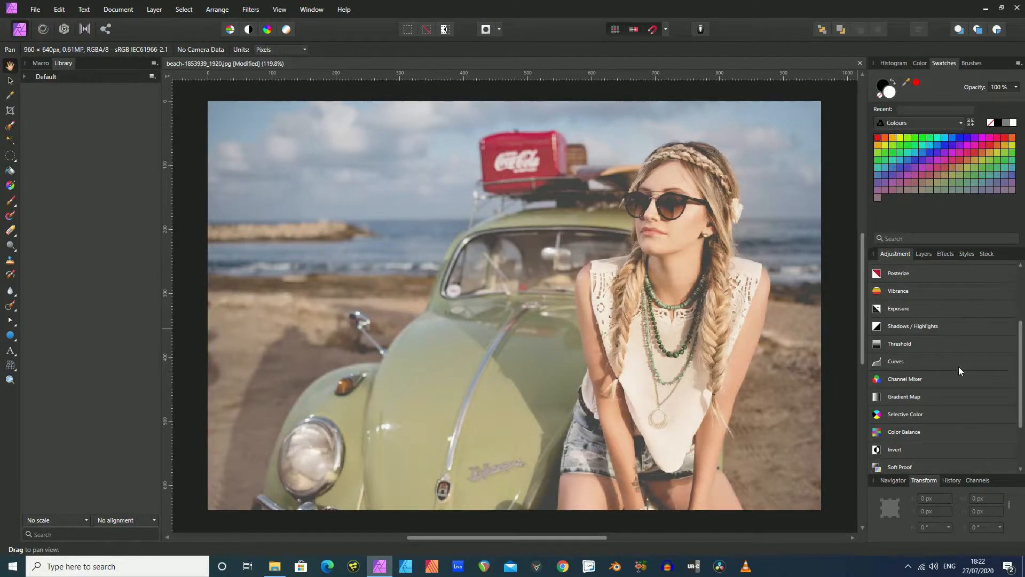
left_click(878, 363)
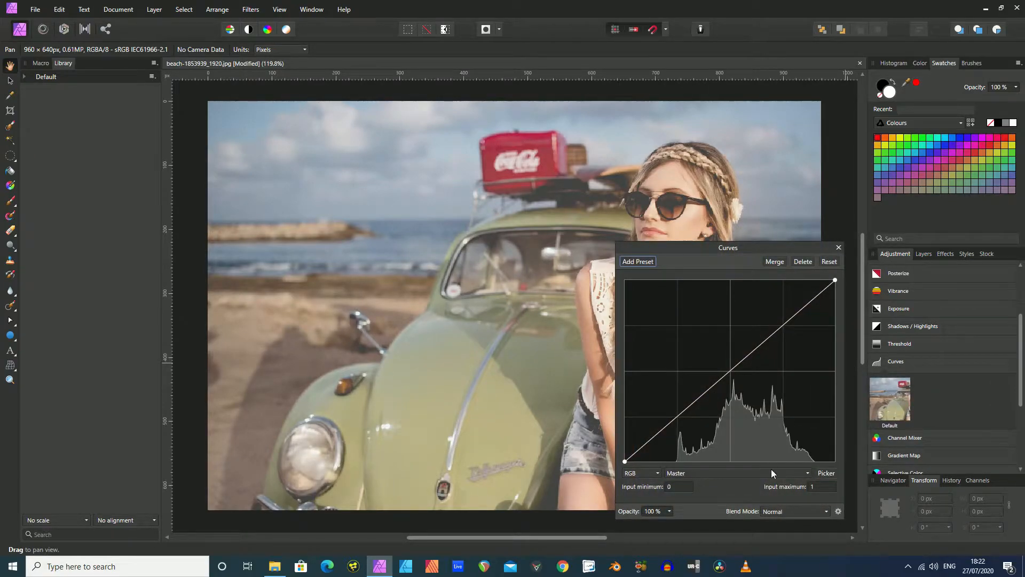
left_click(806, 473)
left_click(720, 499)
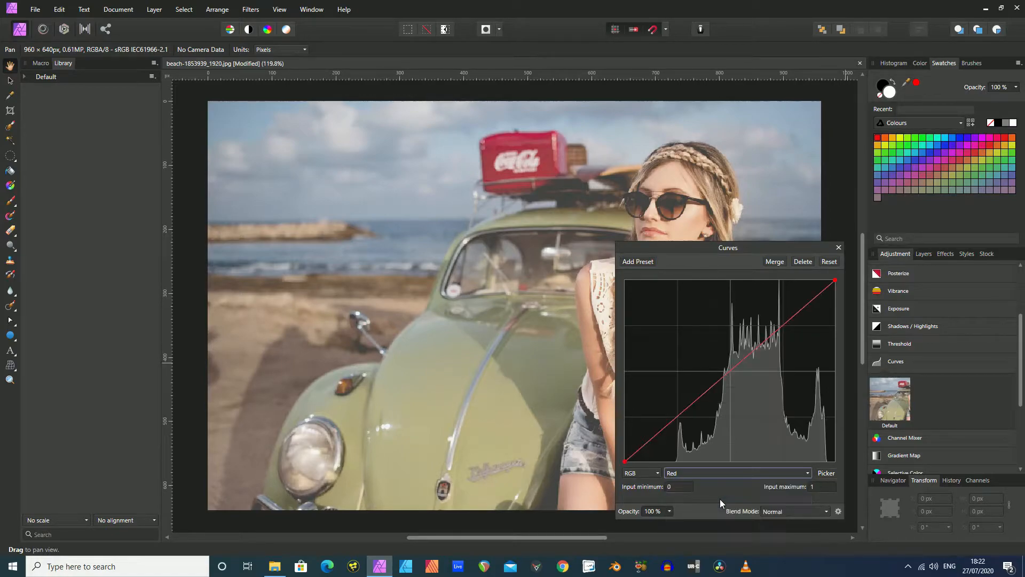
left_click(626, 461)
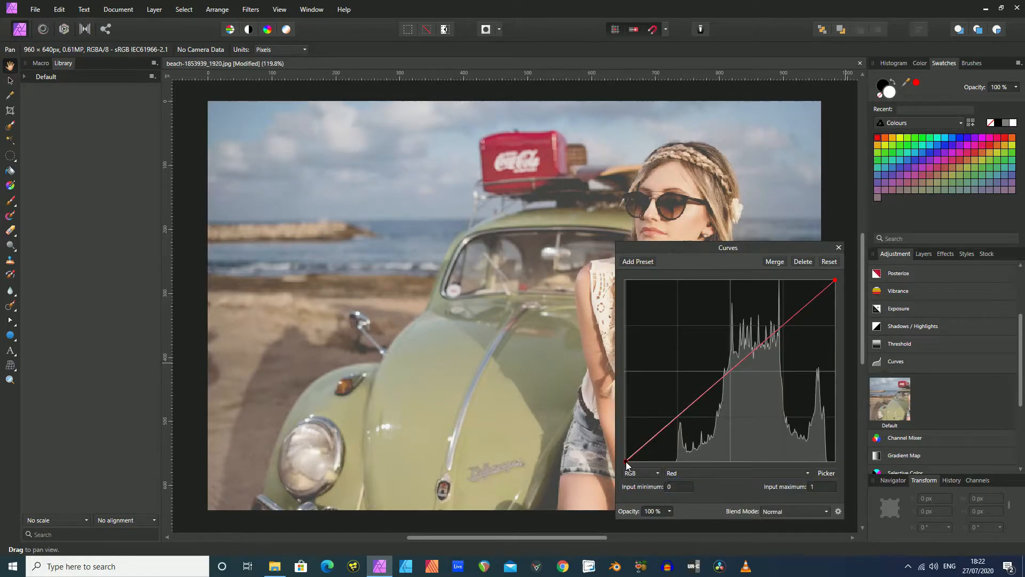
left_click_drag(625, 461, 610, 424)
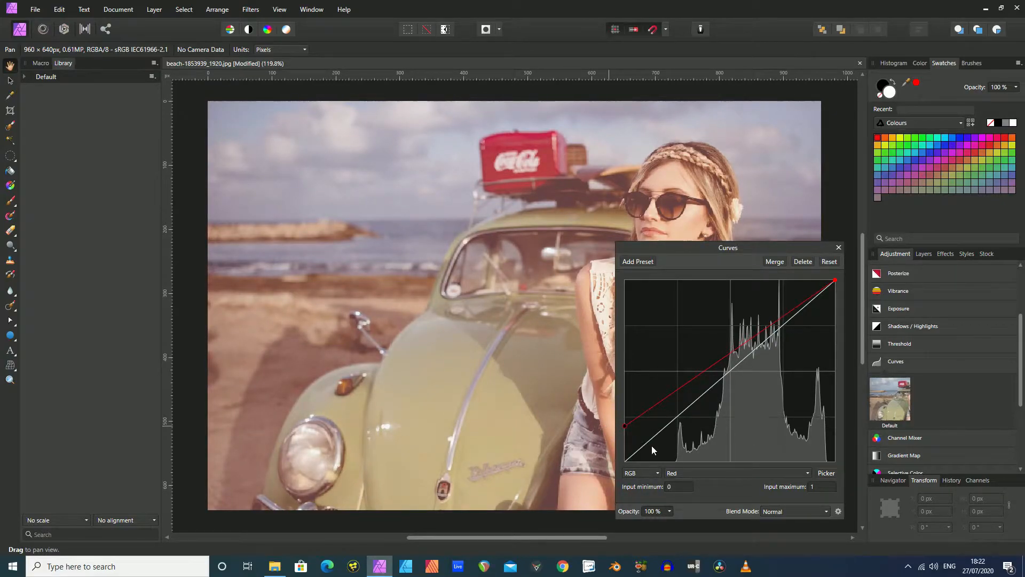
Pull the blue channel's curve down in the shadows and add a slightly raised point near the midtones
left_click(807, 473)
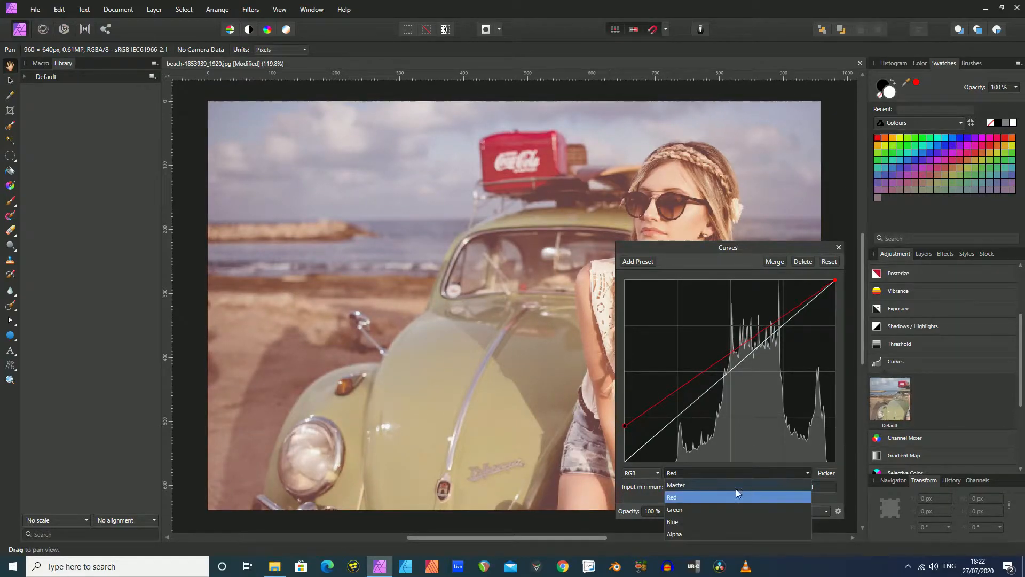
left_click(703, 522)
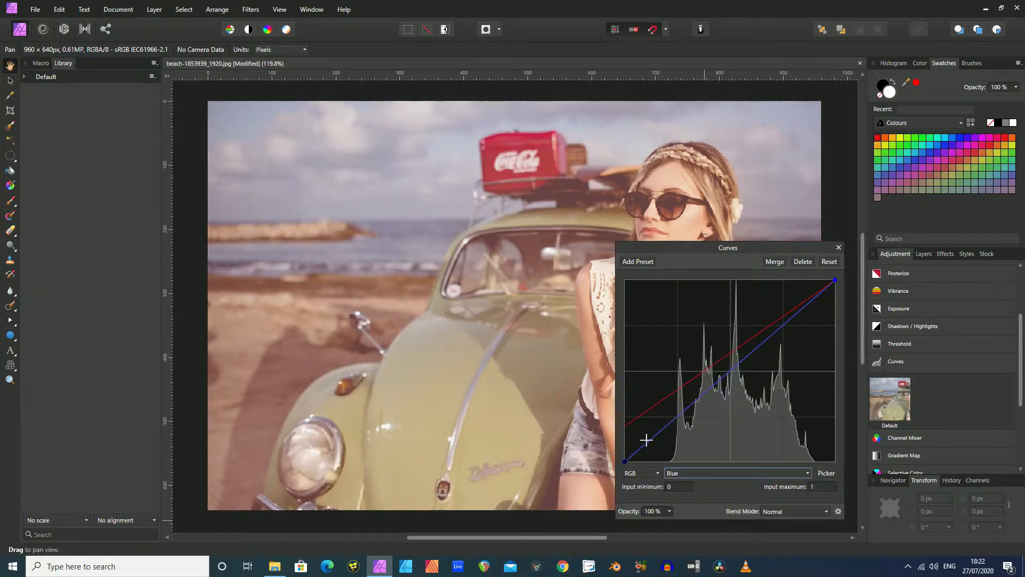
left_click(624, 462)
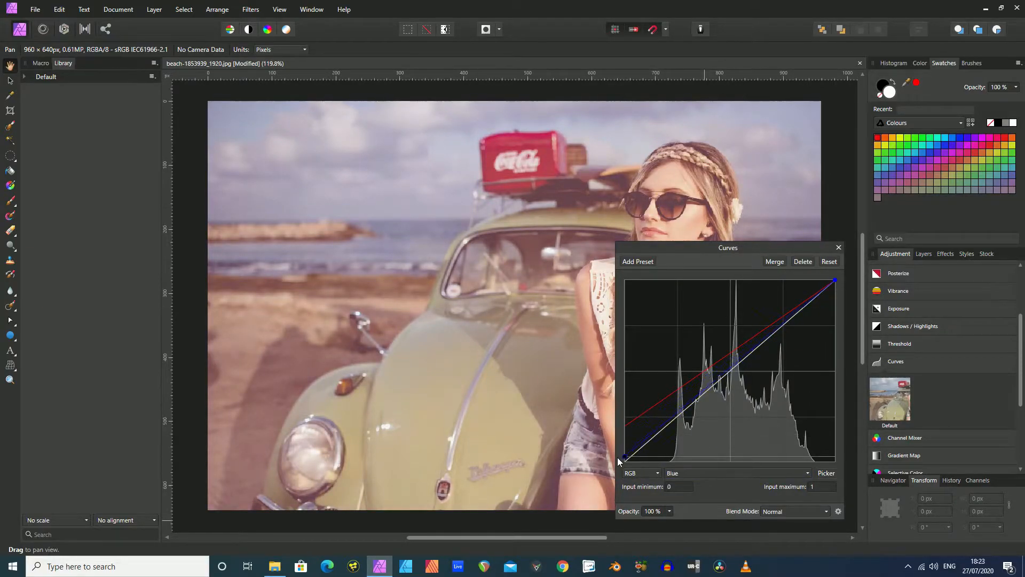
mouse_move(617, 464)
left_mouse_down()
mouse_move(671, 474)
mouse_move(615, 475)
left_mouse_up()
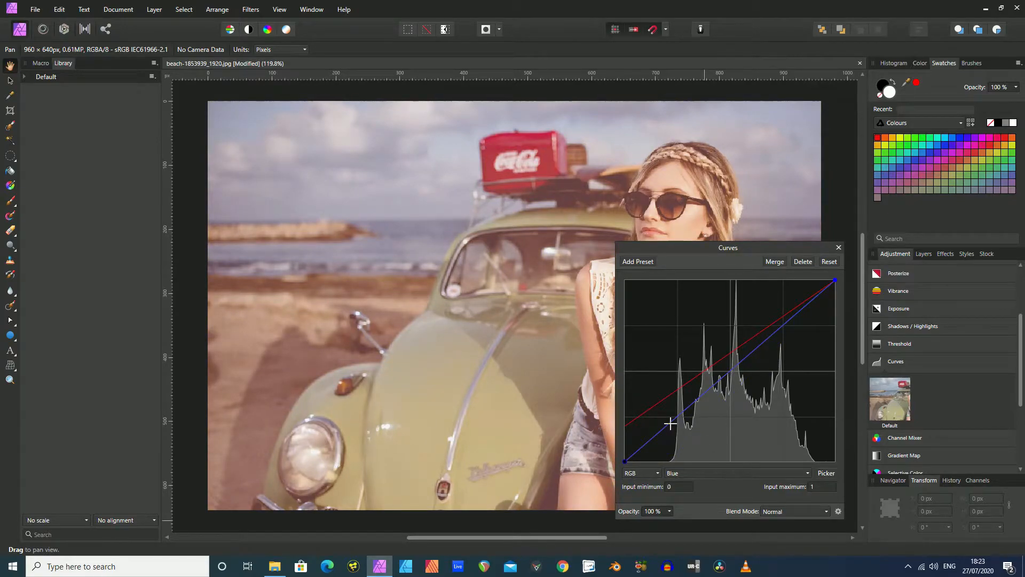
left_click_drag(668, 424, 681, 435)
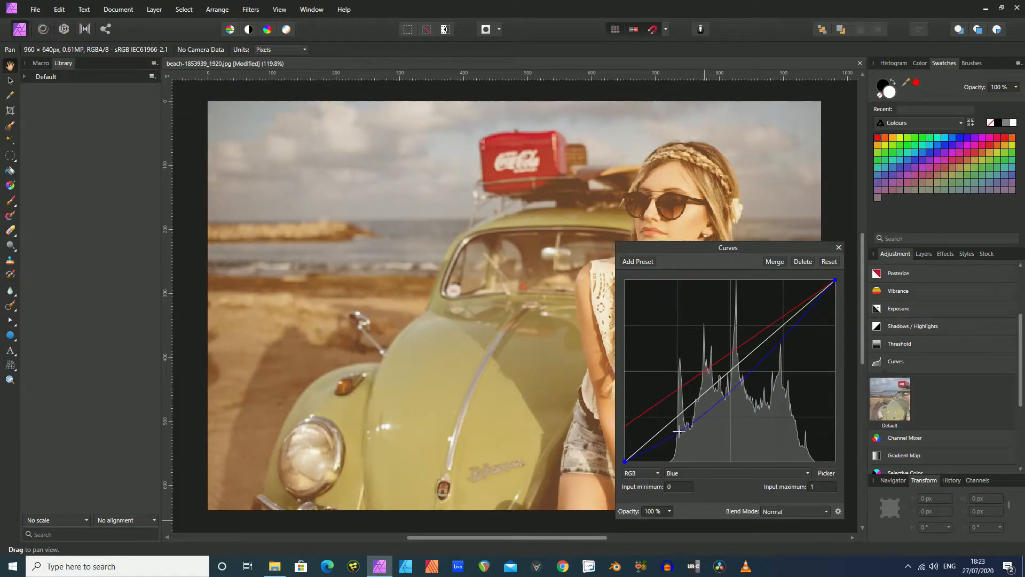
left_click(720, 396)
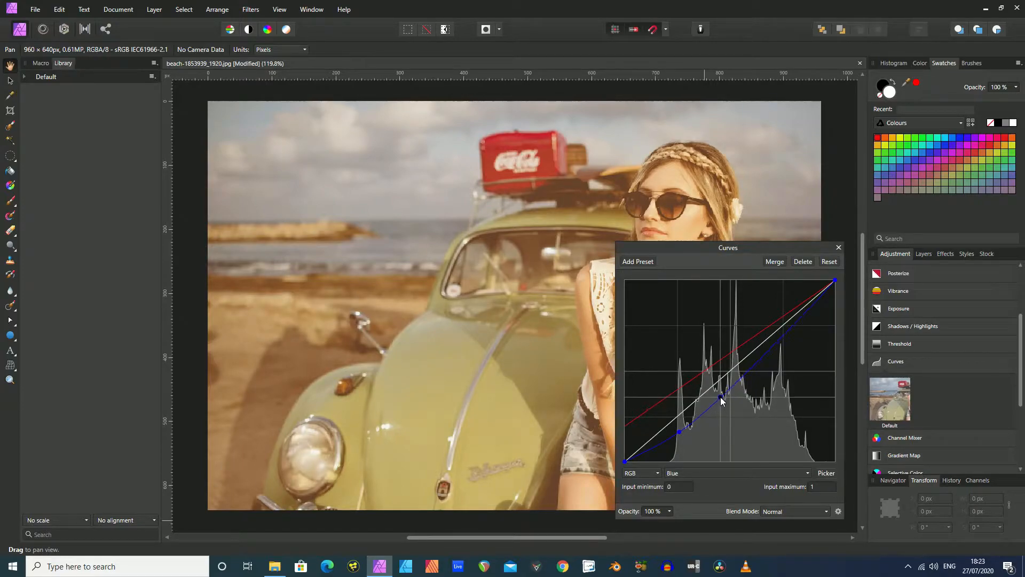
left_click_drag(720, 395, 719, 392)
left_click(838, 247)
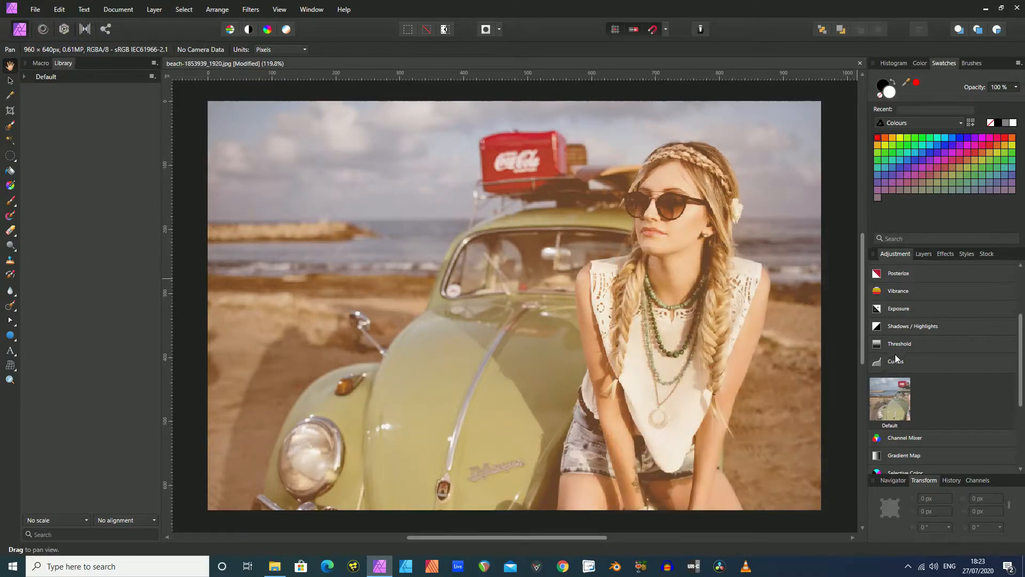
left_click(910, 363)
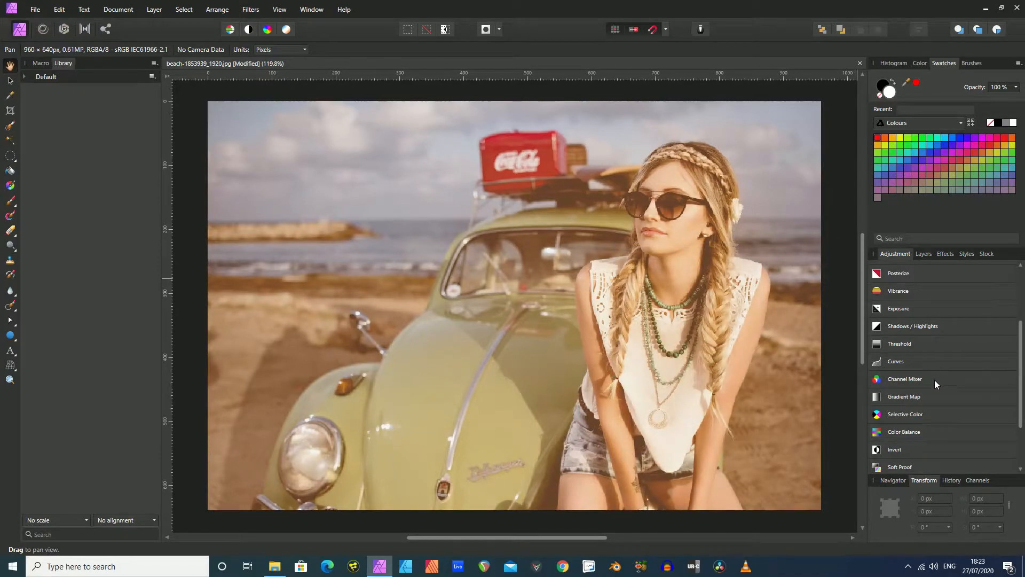
Add a Color Balance adjustment that shifts the midtones slightly from green towards magenta
left_click(876, 434)
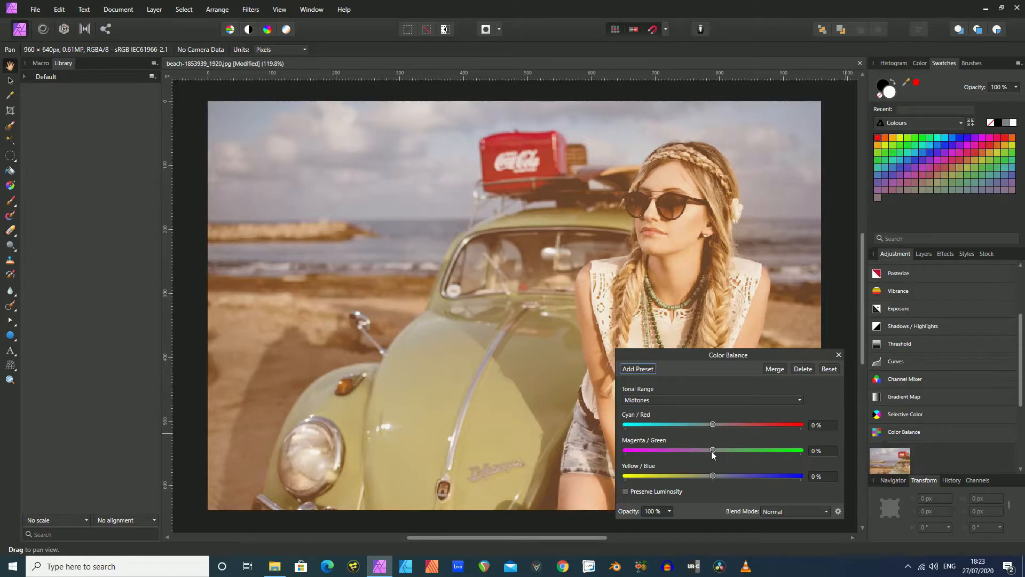
mouse_move(712, 451)
left_mouse_down()
mouse_move(656, 451)
mouse_move(704, 457)
left_mouse_up()
left_click_drag(700, 453, 701, 453)
left_click_drag(703, 455, 703, 455)
left_click(838, 355)
scroll(950, 353, "down", 3)
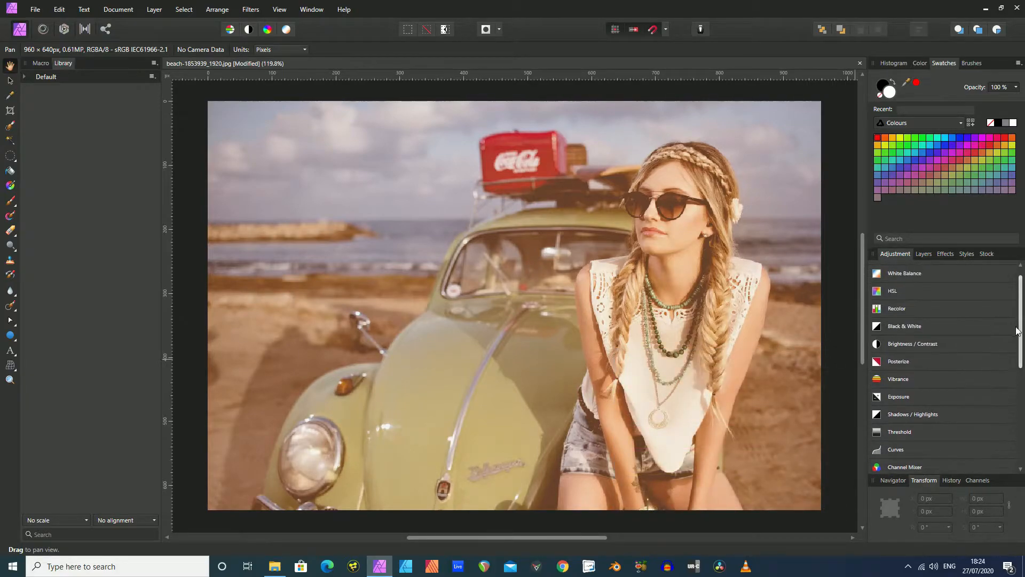
scroll(949, 361, "down", 1)
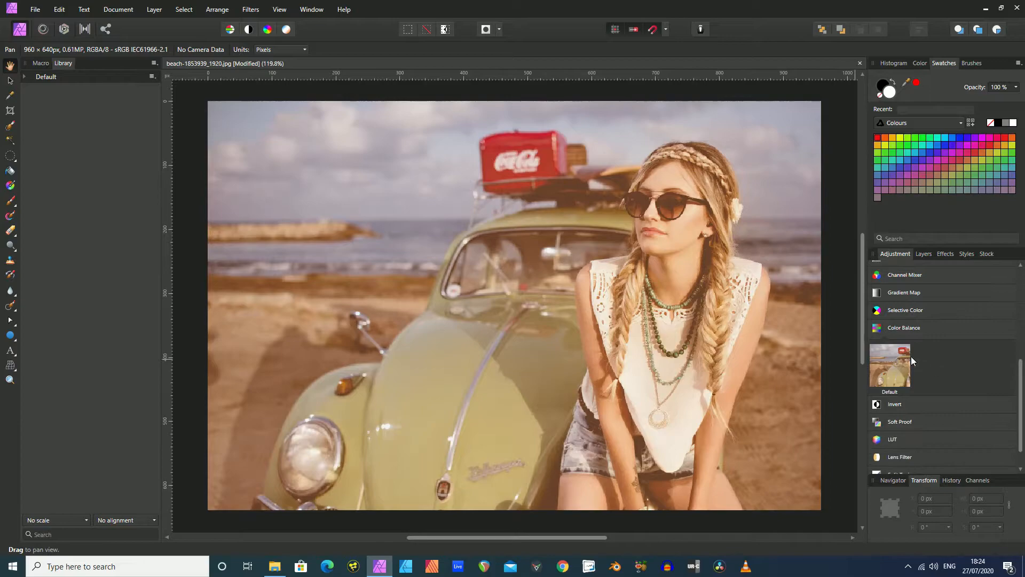
left_click(878, 329)
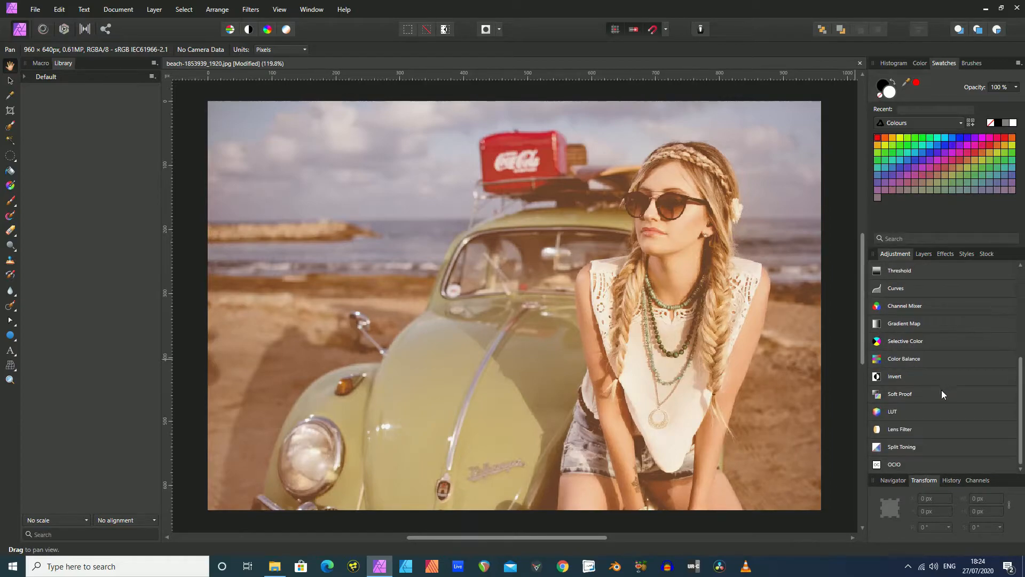
scroll(936, 422, "up", 4)
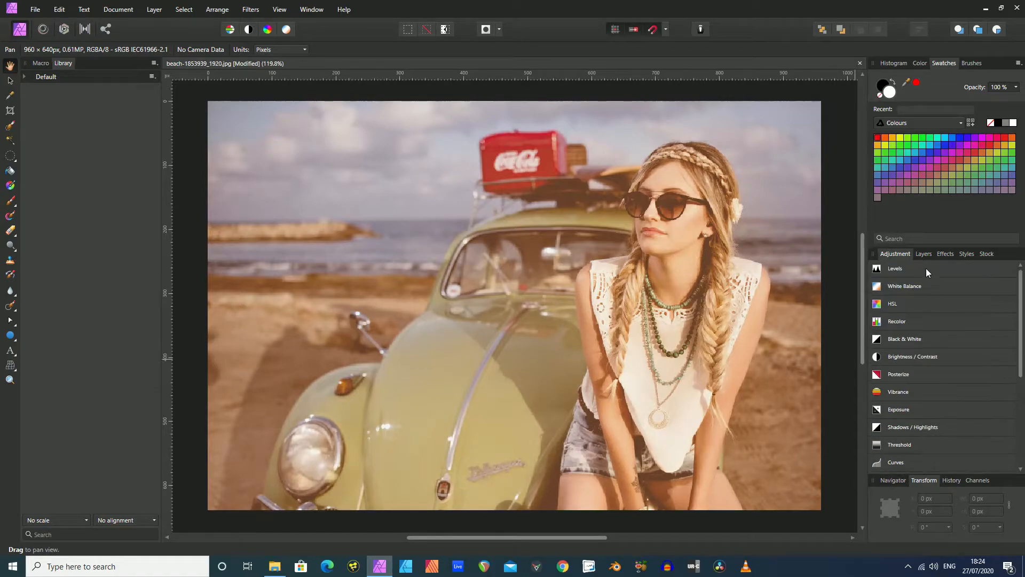
Group the Color Balance, Curves, HSL and Levels adjustment layers above the Background and collapse the group
left_click(923, 253)
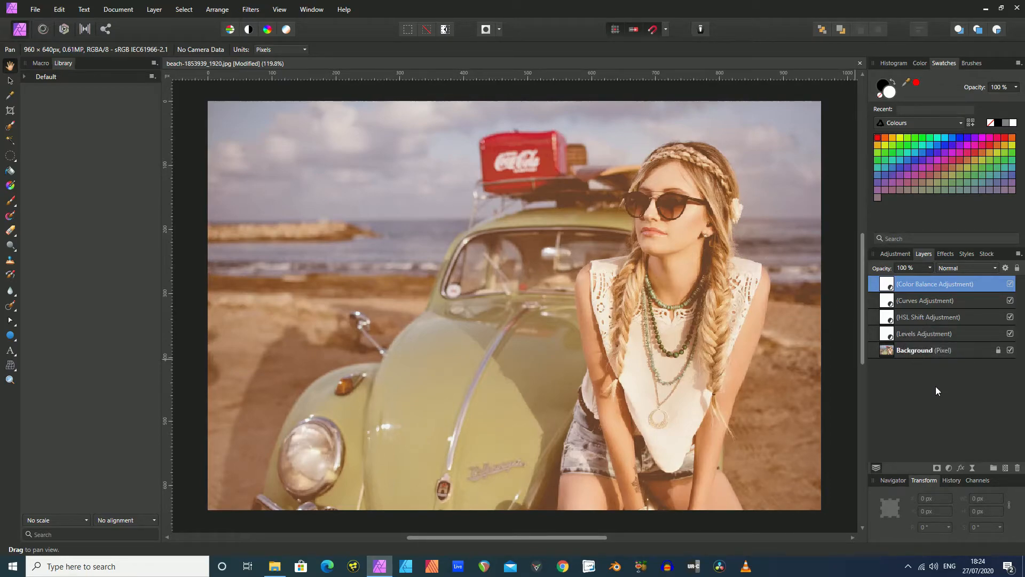
left_click(994, 468)
left_click(873, 283)
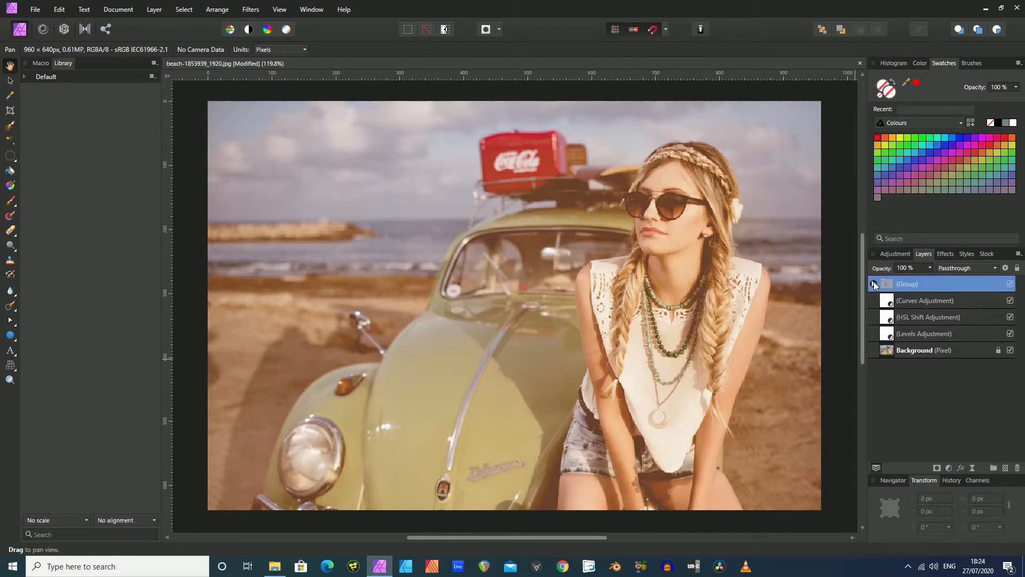
left_click_drag(888, 320, 895, 291)
left_click_drag(889, 335, 905, 297)
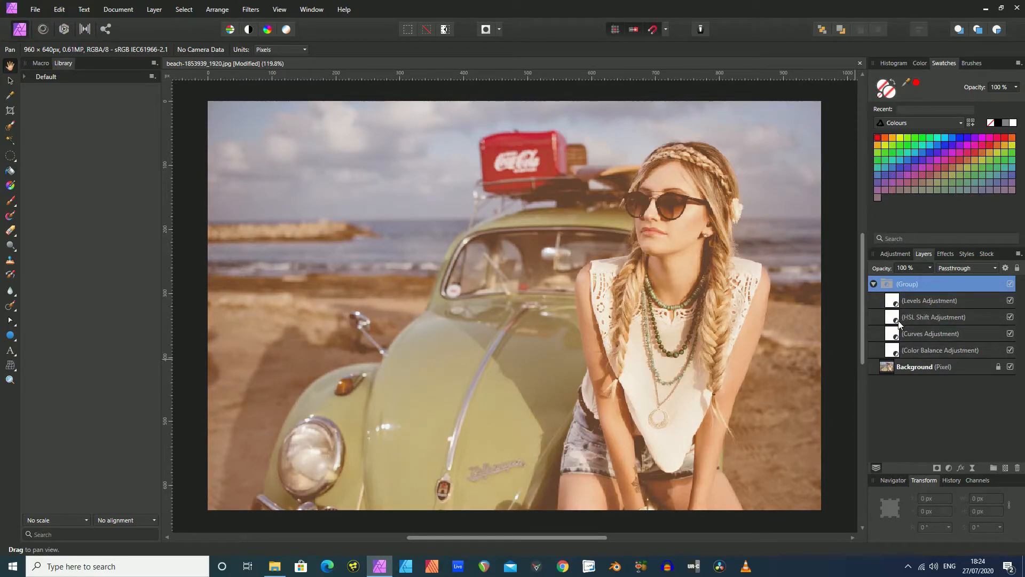
left_click(873, 284)
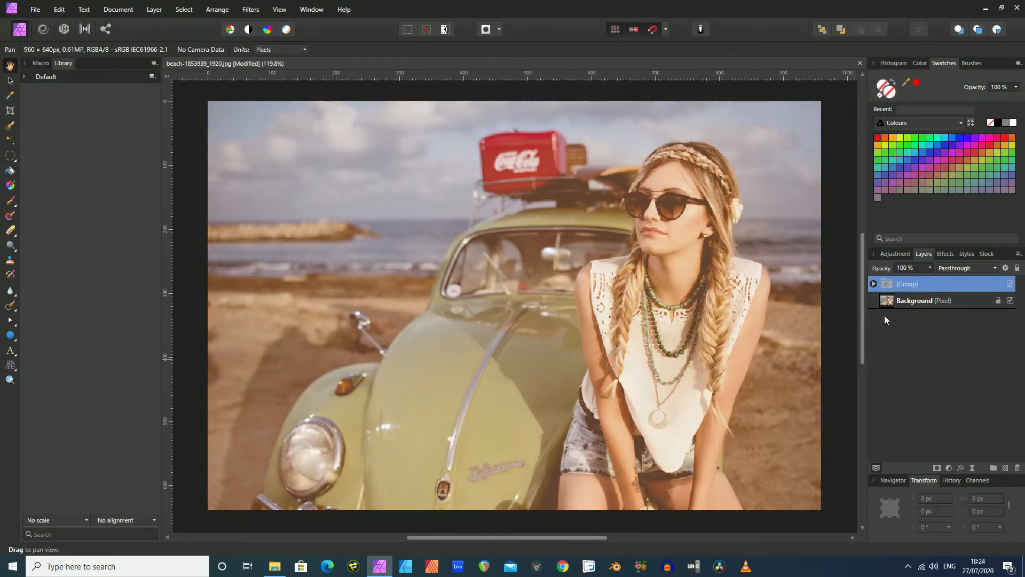
Compare the photo before and after by toggling the adjustment group's visibility, leaving the group visible
left_click(1010, 284)
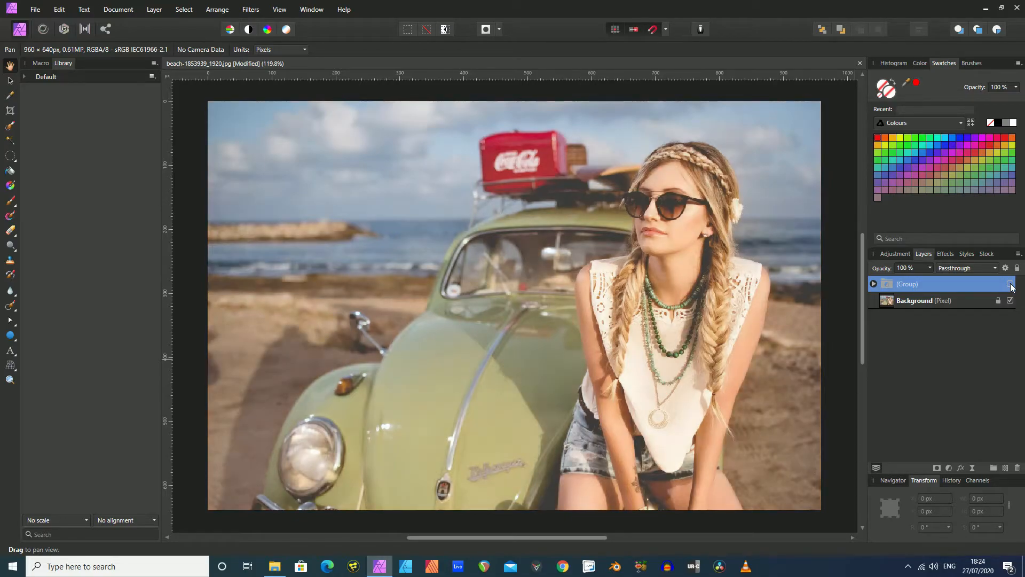
left_click(1010, 284)
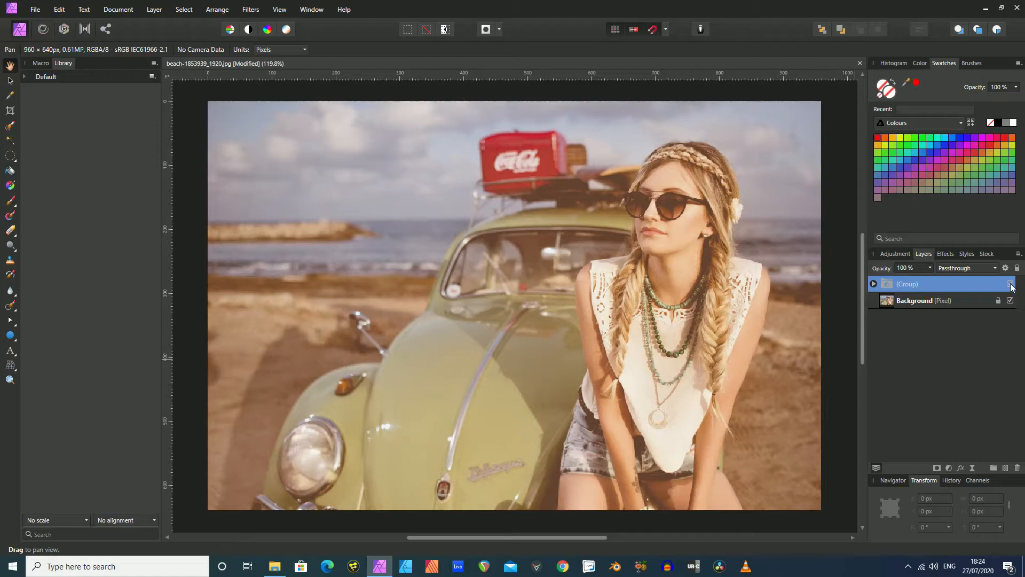
left_click(1010, 285)
left_click(1010, 285)
left_click(1010, 285)
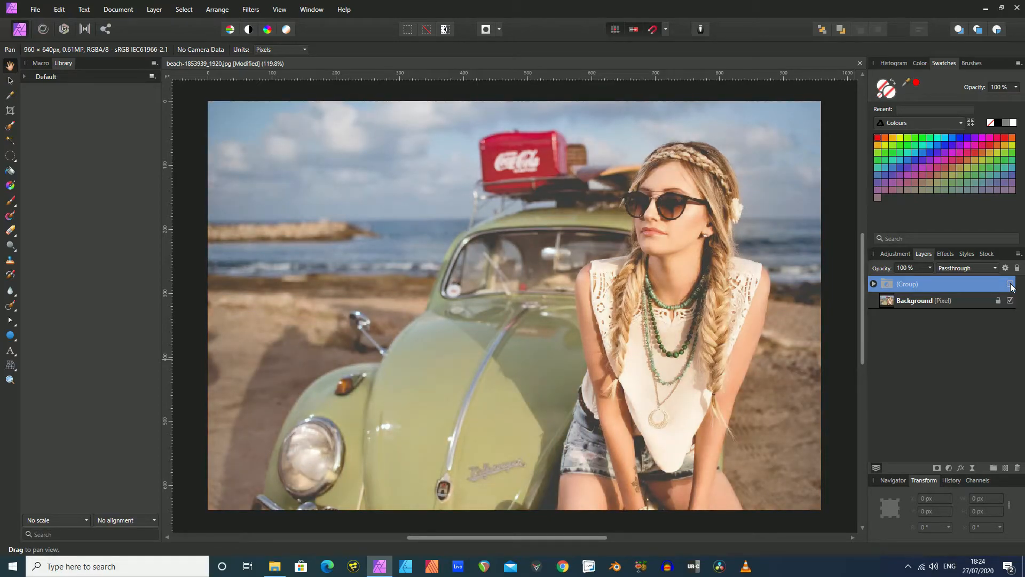
left_click(1010, 285)
left_click(1010, 284)
left_click(1010, 284)
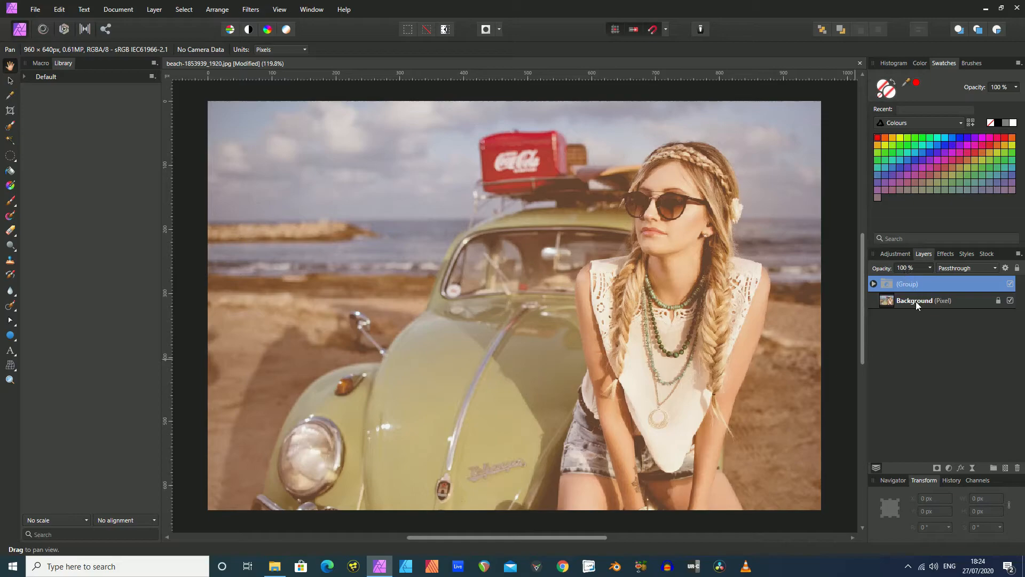
Apply a very slight Gaussian Blur to the Background layer, keeping the radius to a small fraction of a pixel
left_click(889, 305)
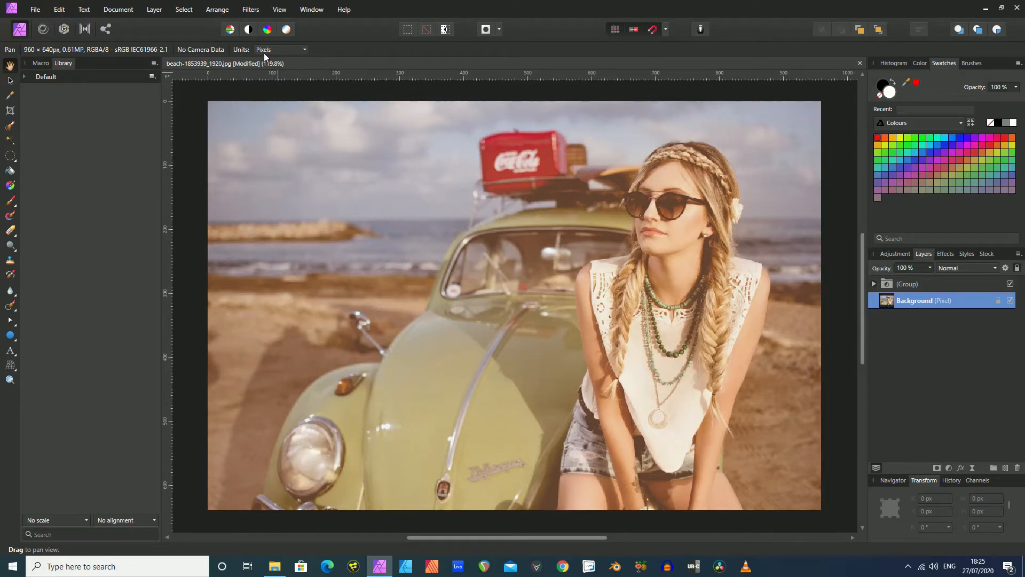
left_click(251, 9)
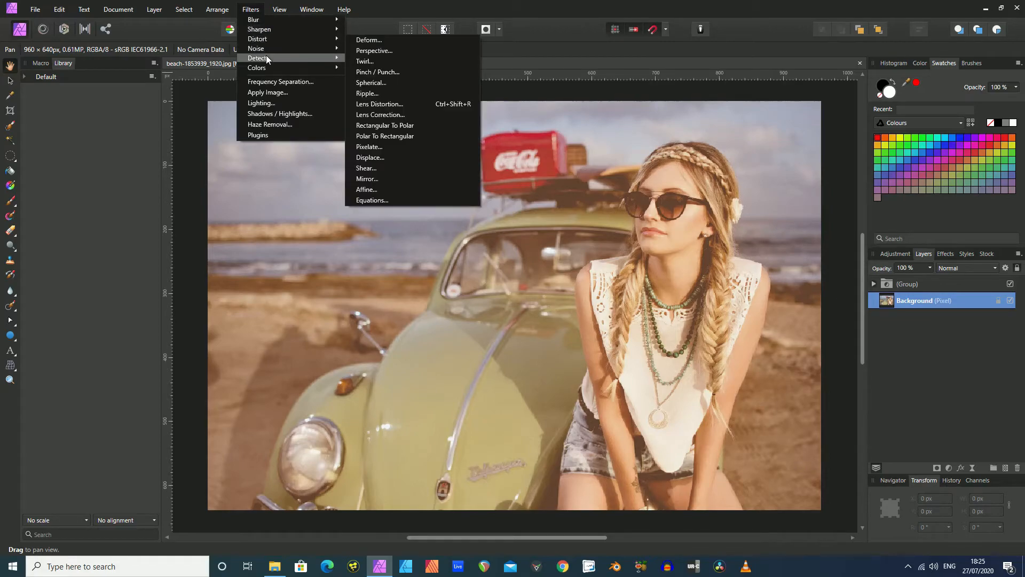
mouse_move(267, 20)
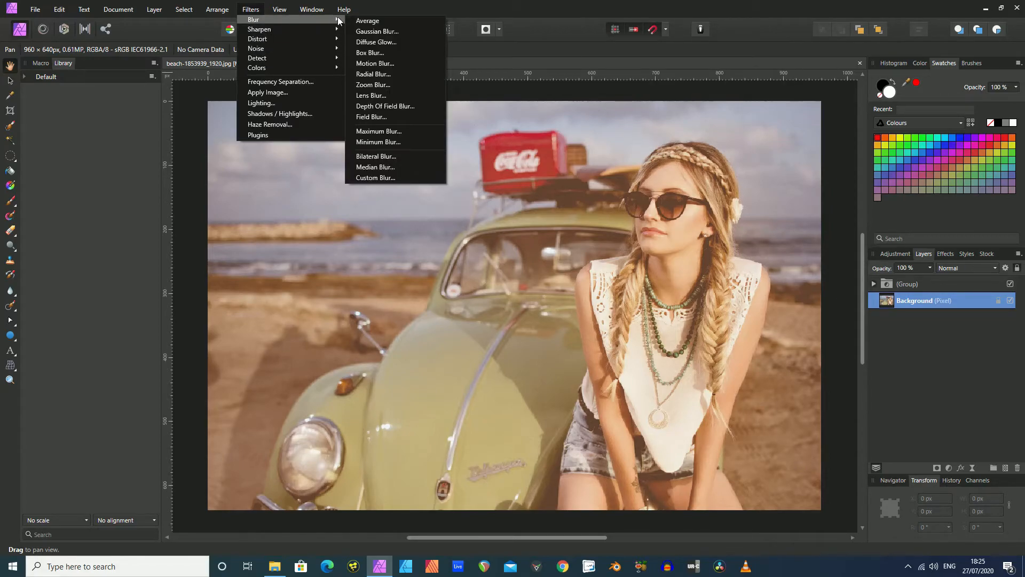
left_click(393, 32)
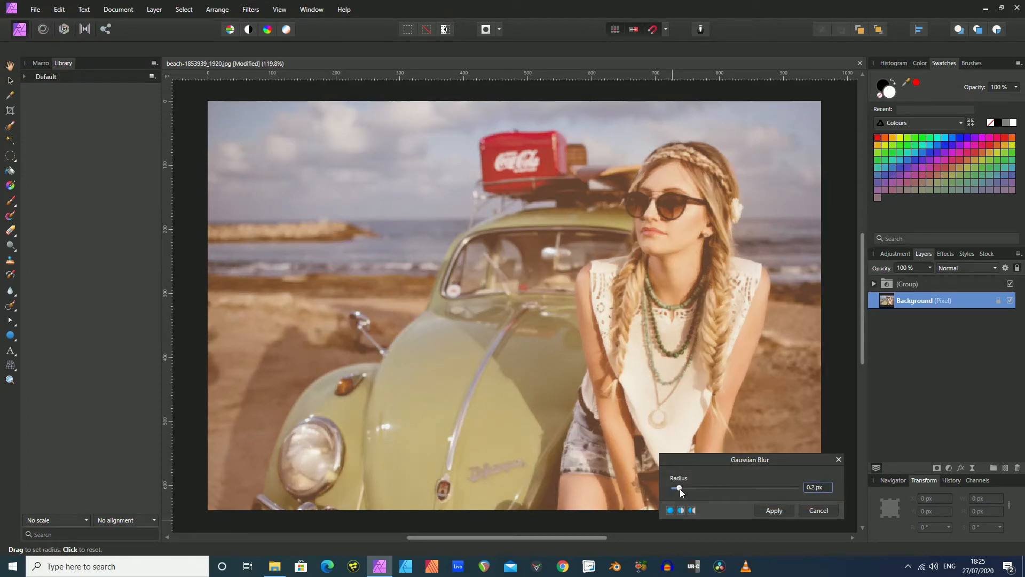
left_click_drag(678, 488, 678, 487)
left_click_drag(677, 487, 674, 488)
left_click(775, 511)
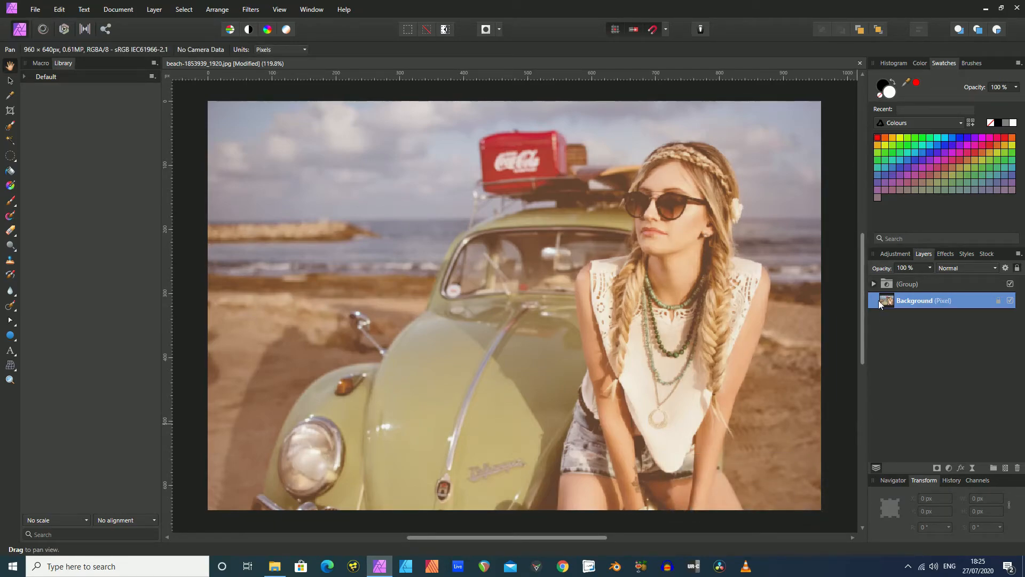
Review the adjustment layers inside the group above the Background, leaving the group collapsed
left_click(873, 284)
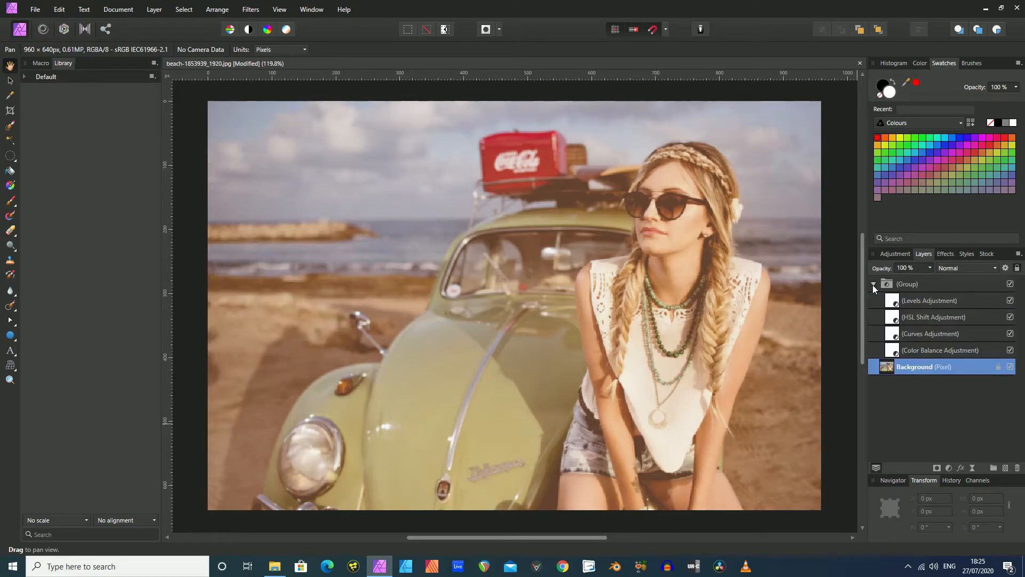
left_click(873, 284)
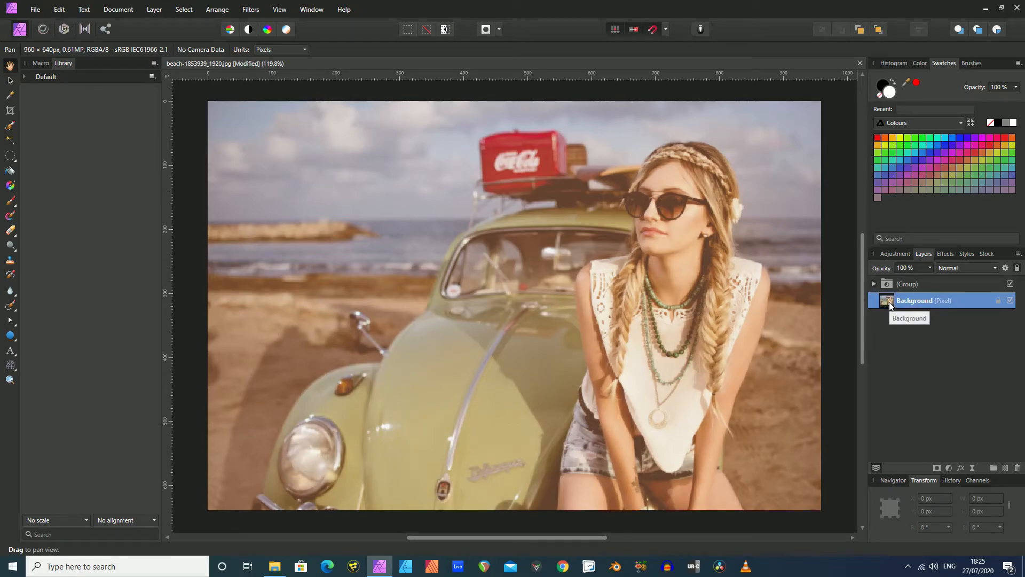
Apply the Add Noise filter to the Background layer with the Gaussian type and a low intensity for subtle film grain
left_click(250, 10)
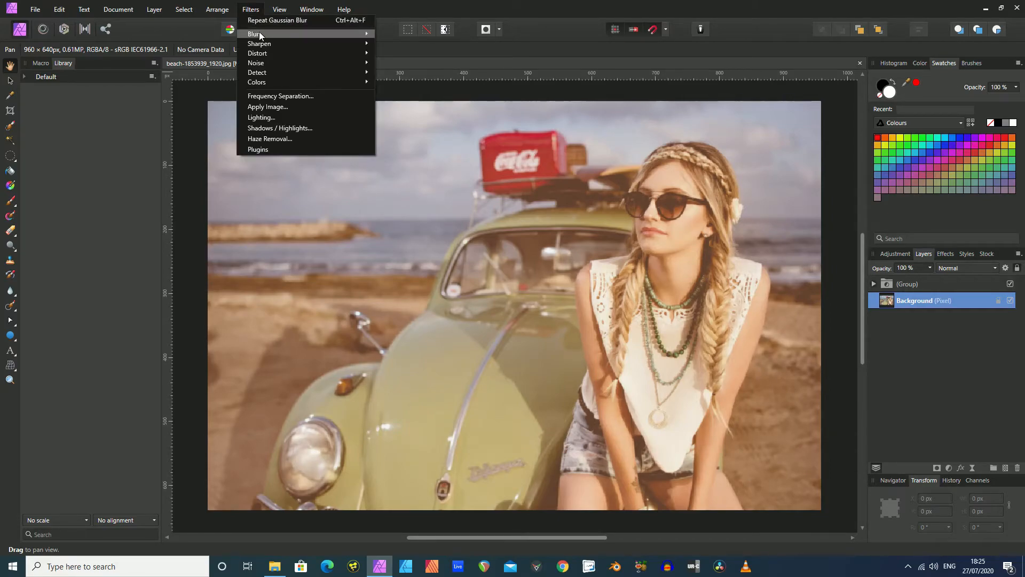
mouse_move(263, 65)
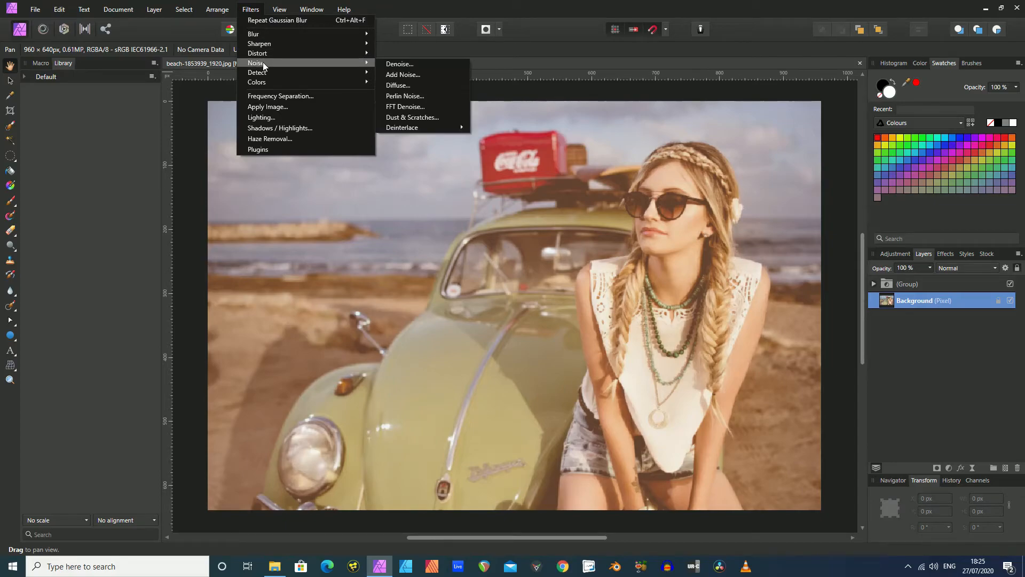
left_click(411, 74)
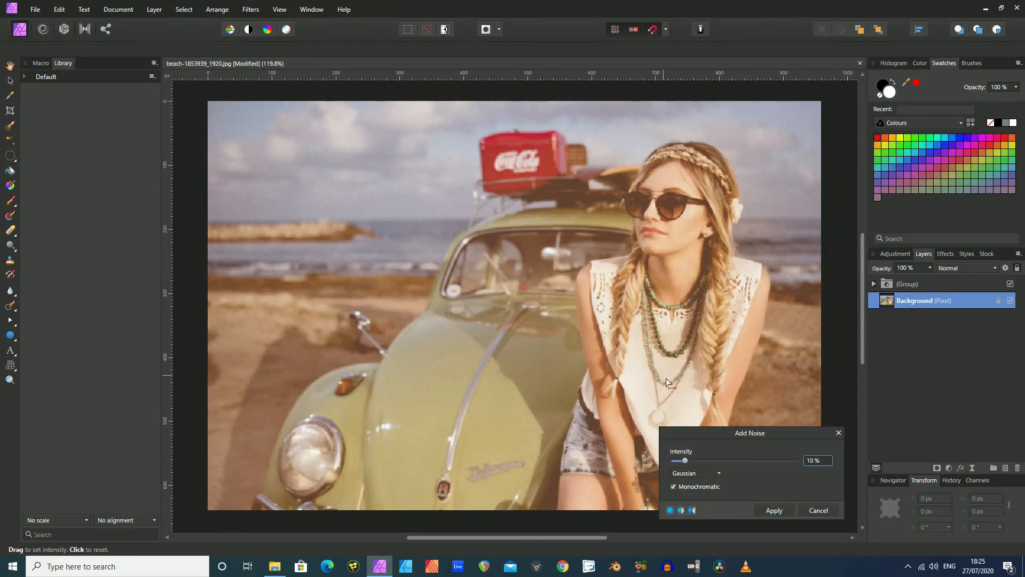
left_click(674, 487)
left_click_drag(720, 468, 676, 468)
mouse_move(677, 462)
left_mouse_down()
mouse_move(694, 459)
mouse_move(685, 462)
left_mouse_up()
mouse_move(681, 460)
left_mouse_down()
mouse_move(690, 459)
mouse_move(680, 461)
left_mouse_up()
left_click(773, 510)
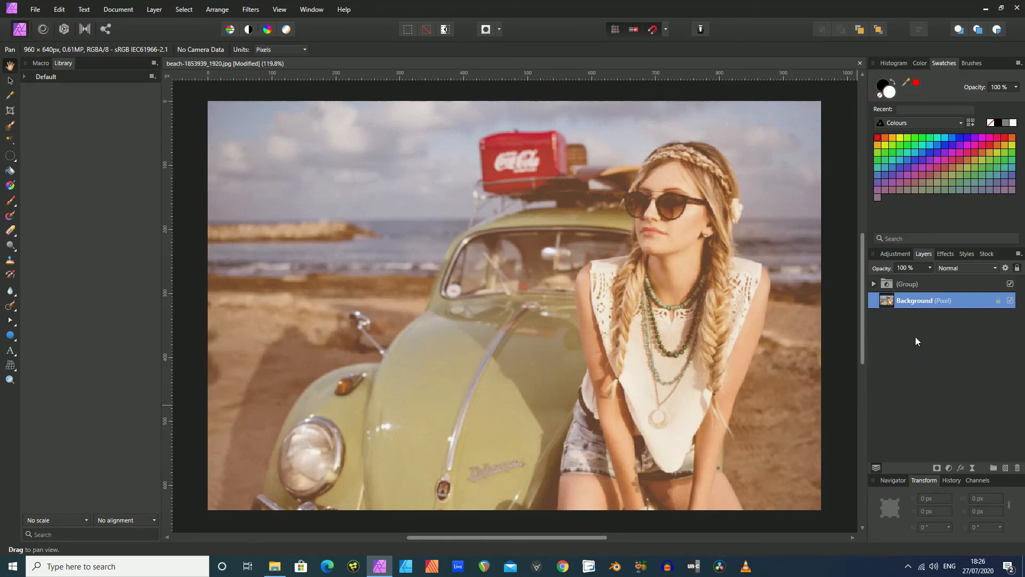
Compare the blurred and grainy photo with and without the adjustment group, leaving the group visible
left_click(1010, 285)
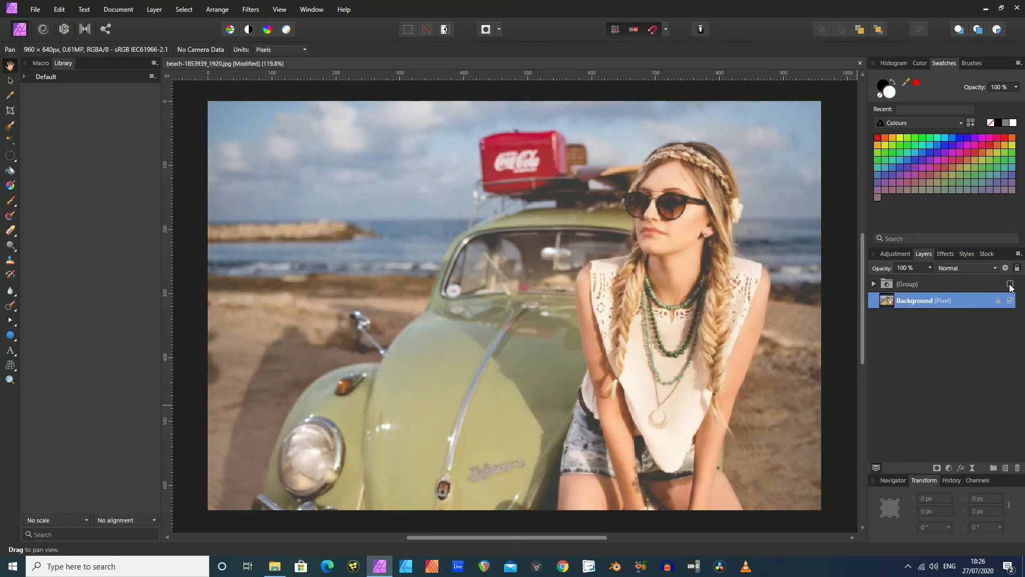
left_click(1009, 285)
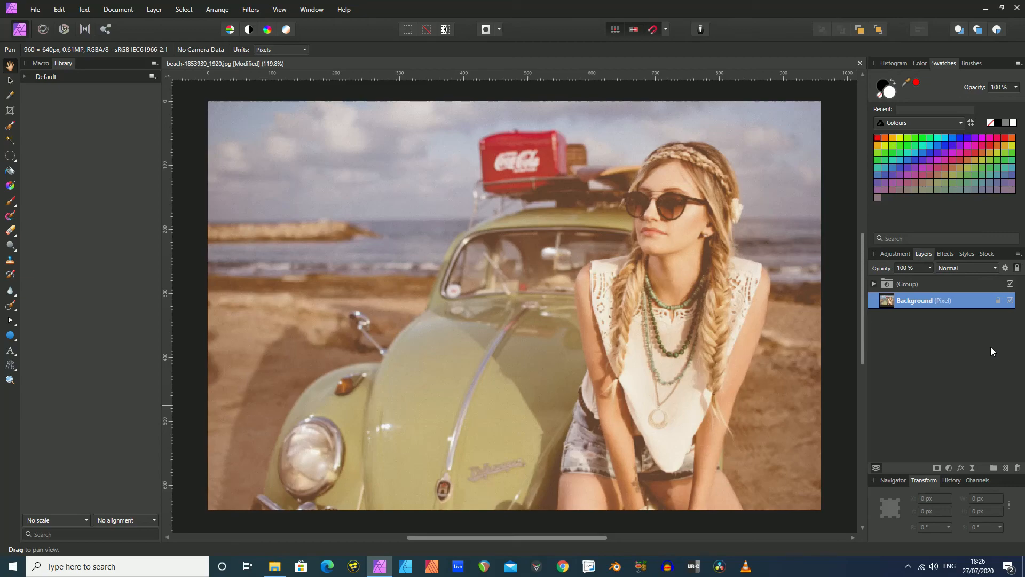